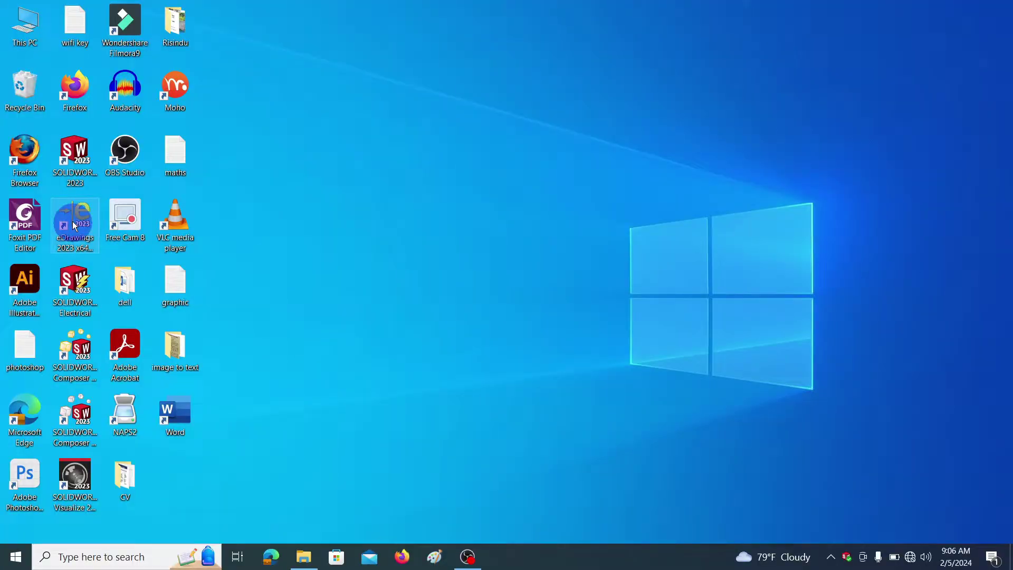
Step: Select the SOLIDWORKS 2023 shortcut on the Windows desktop
{"action": "left_click", "coordinate": [74, 175]}
Step: Launch SOLIDWORKS 2023, open the recent metal sphere part and orbit it
{"action": "double_click", "coordinate": [75, 174]}
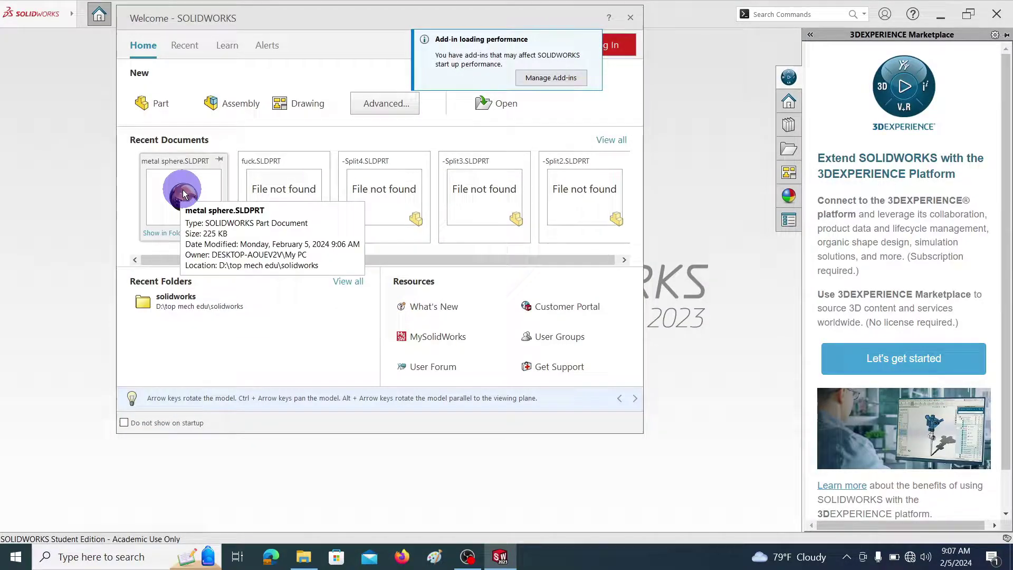
{"action": "left_click", "coordinate": [183, 192]}
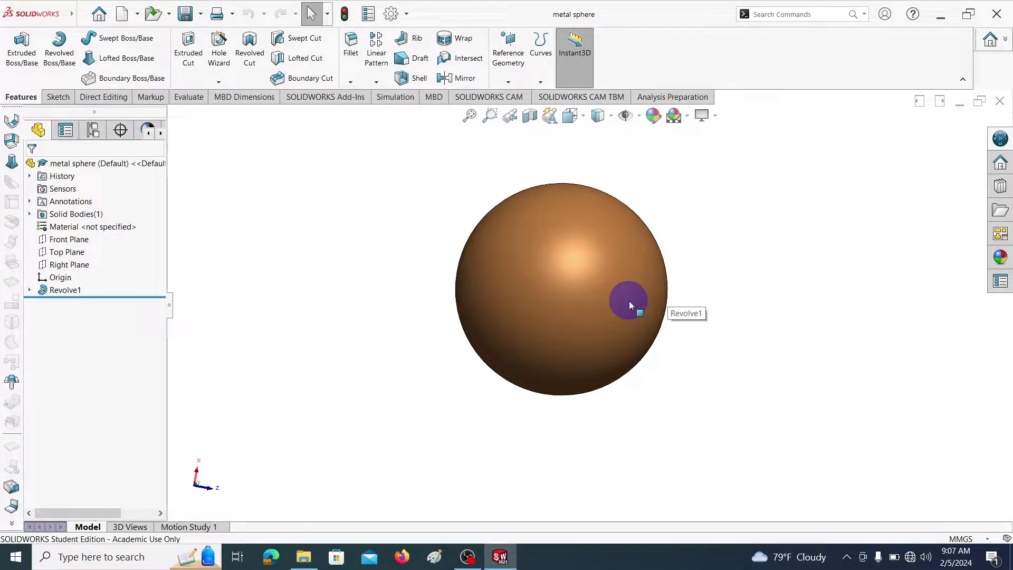
{"action": "mouse_move", "coordinate": [628, 301]}
{"action": "left_mouse_down"}
{"action": "mouse_move", "coordinate": [382, 301]}
{"action": "mouse_move", "coordinate": [459, 174]}
{"action": "mouse_move", "coordinate": [676, 223]}
{"action": "mouse_move", "coordinate": [601, 327]}
{"action": "mouse_move", "coordinate": [498, 233]}
{"action": "mouse_move", "coordinate": [547, 242]}
{"action": "mouse_move", "coordinate": [555, 254]}
{"action": "mouse_move", "coordinate": [617, 249]}
{"action": "left_mouse_up"}
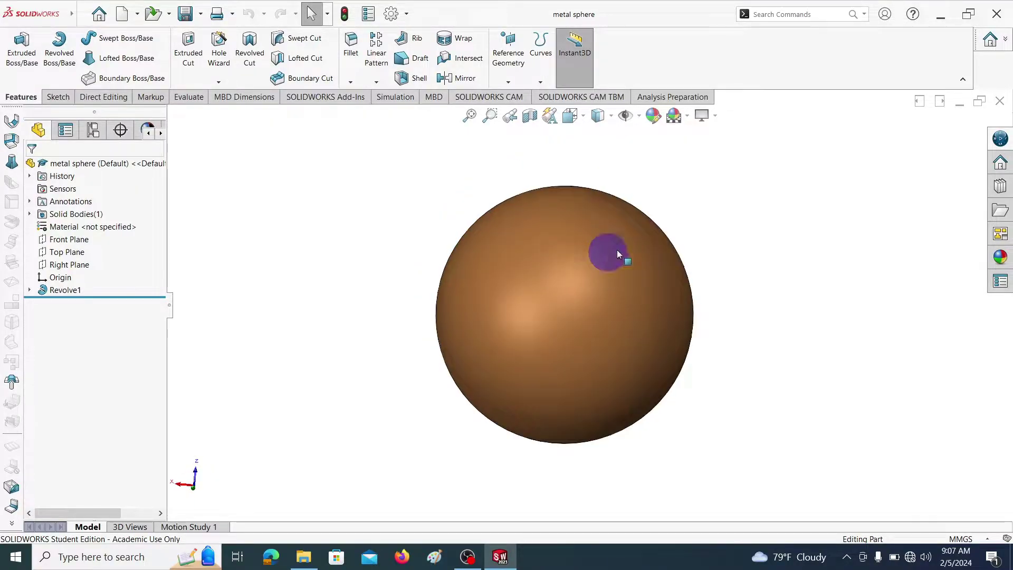
Step: Check View Settings and View > Display, finding RealView Graphics greyed out
{"action": "left_click", "coordinate": [714, 116]}
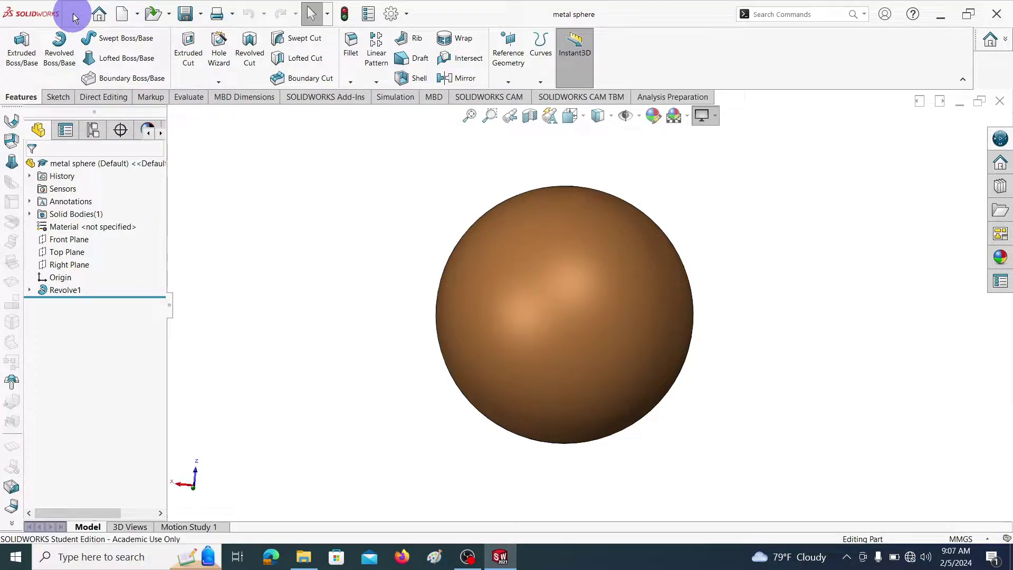
{"action": "left_click", "coordinate": [83, 14]}
{"action": "mouse_move", "coordinate": [123, 15]}
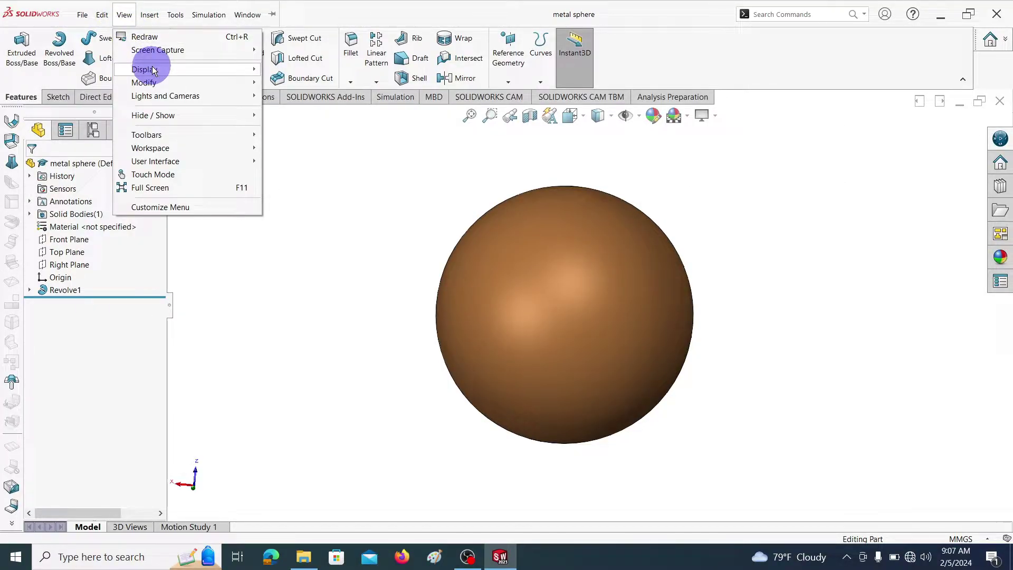
{"action": "mouse_move", "coordinate": [144, 69]}
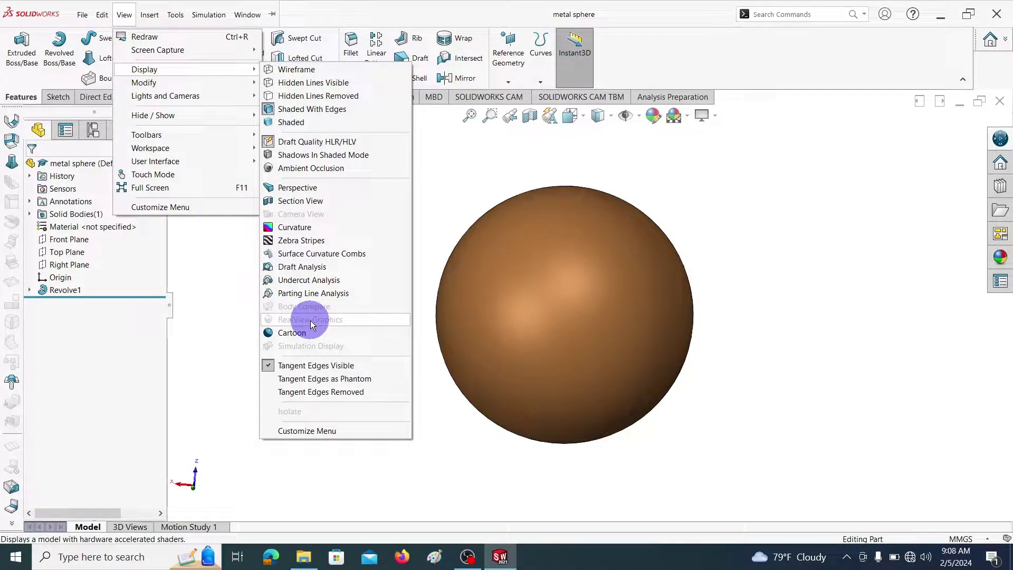
{"action": "left_click", "coordinate": [444, 213]}
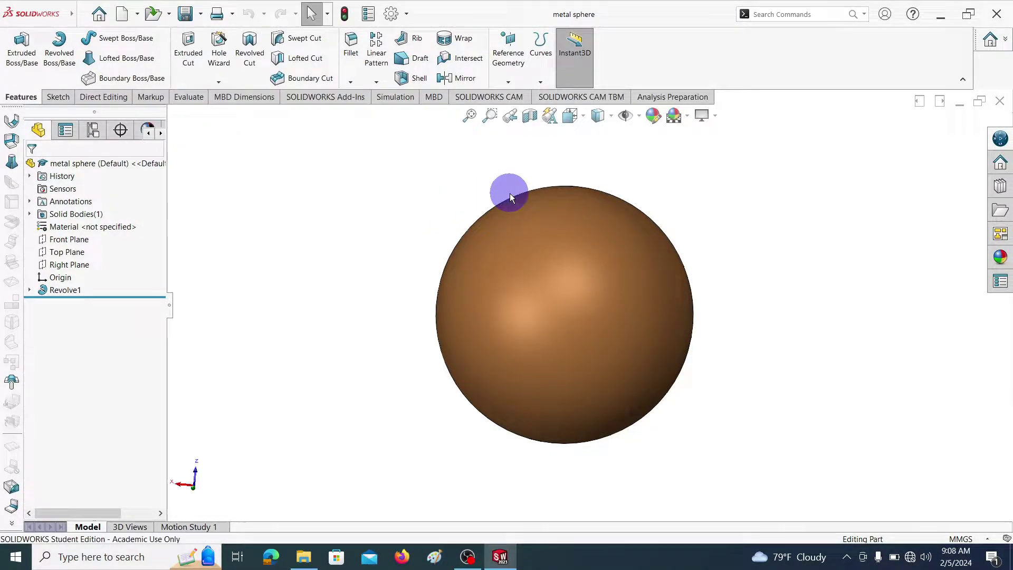
Step: Close SOLIDWORKS and search Windows for 'registry editor'
{"action": "left_click", "coordinate": [1001, 16]}
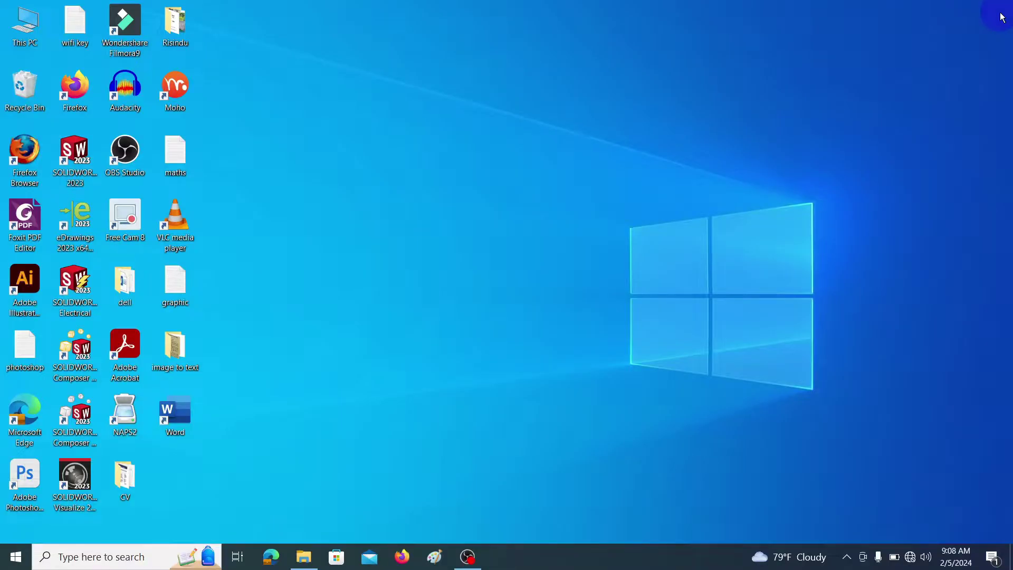
{"action": "left_click", "coordinate": [87, 557]}
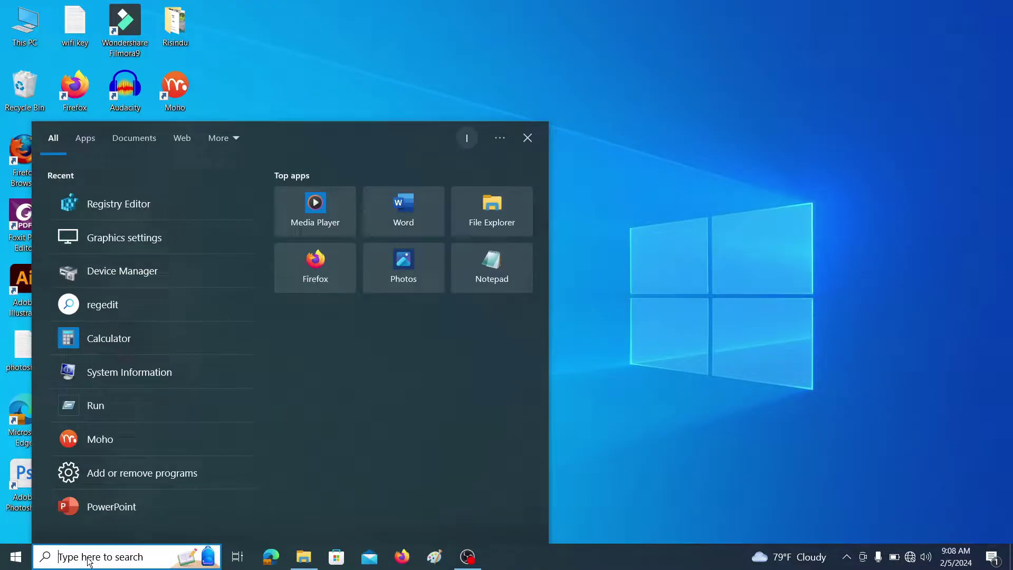
{"action": "type", "text": "re"}
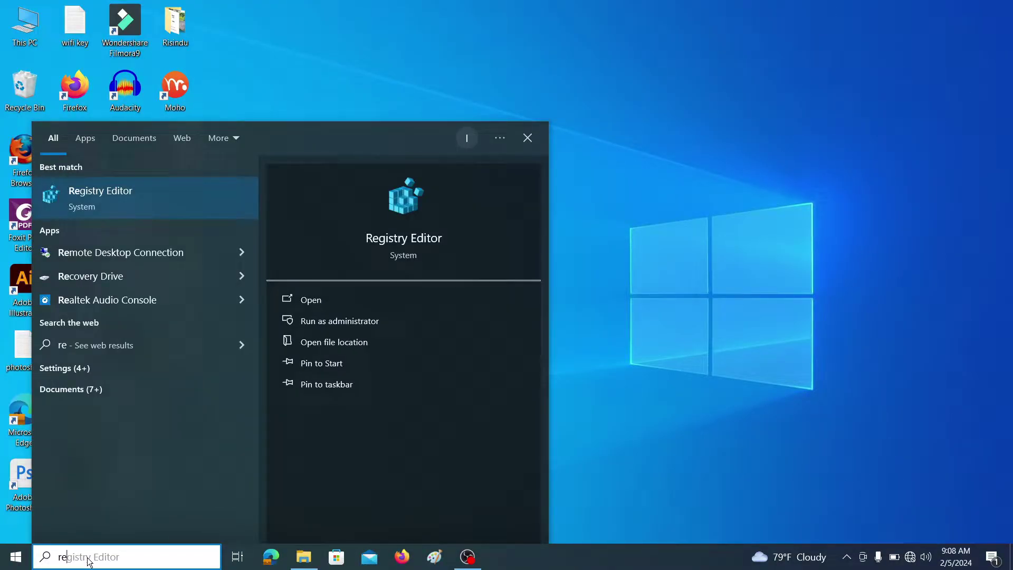
{"action": "type", "text": "gistry"}
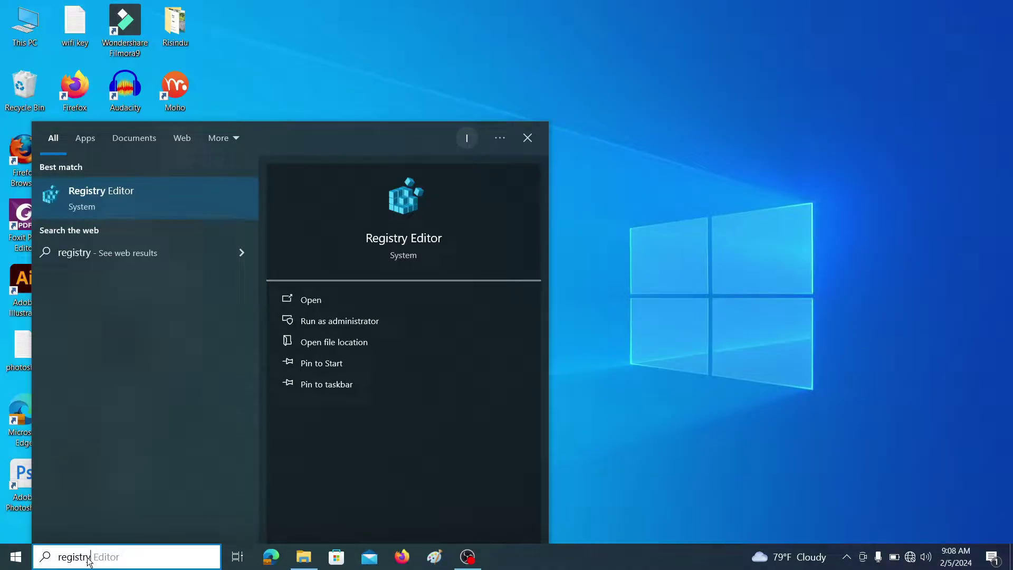
{"action": "type", "text": " editor"}
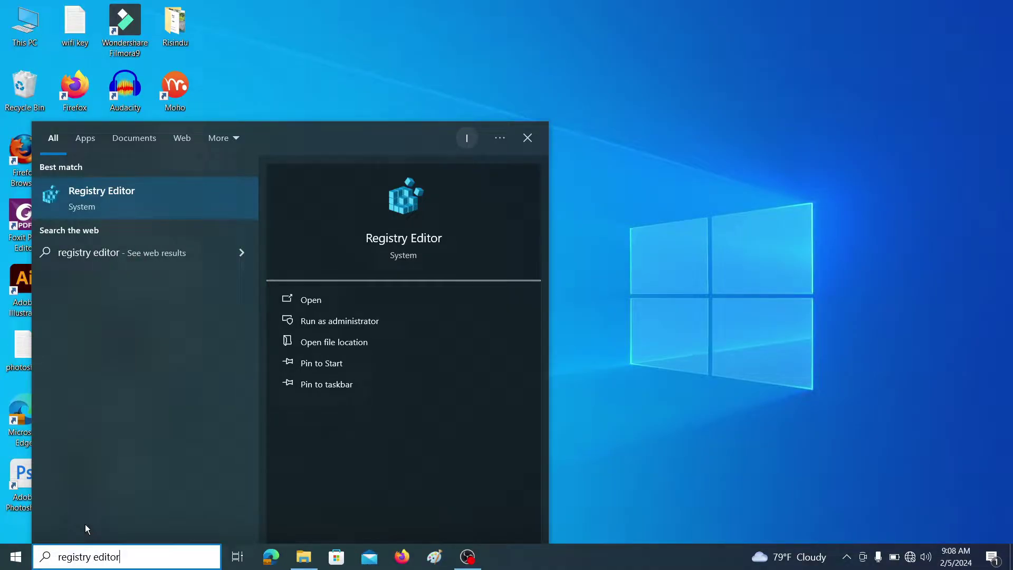
Step: Open Registry Editor and navigate to HKEY_CURRENT_USER\SOFTWARE\SolidWorks\AllowList\Current
{"action": "left_click", "coordinate": [106, 203]}
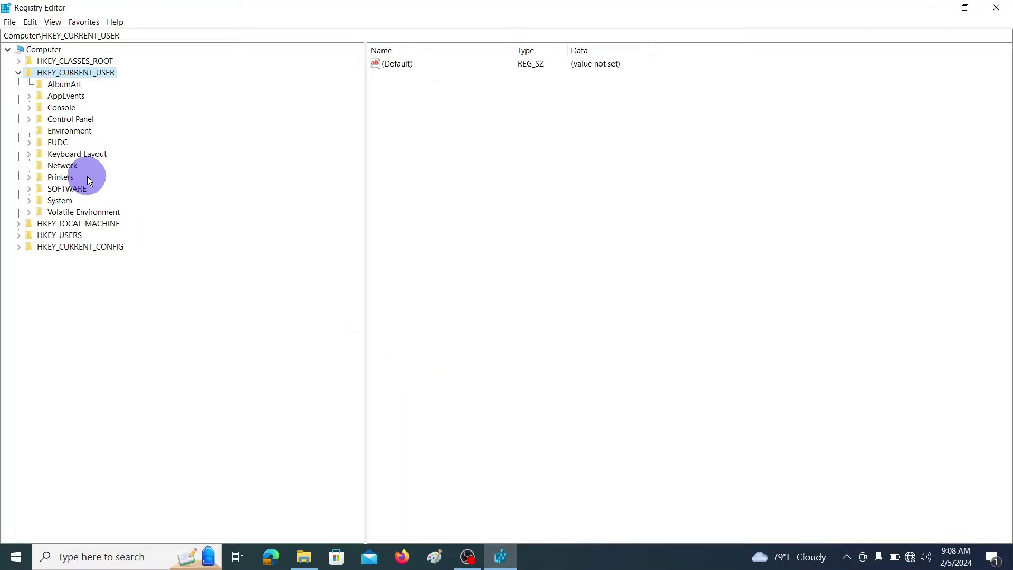
{"action": "left_click", "coordinate": [19, 73]}
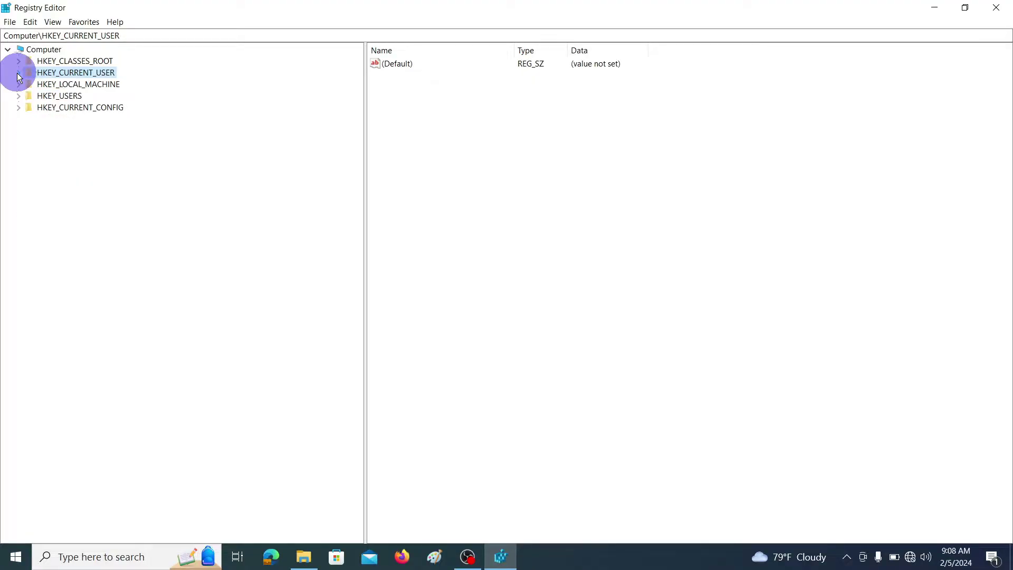
{"action": "left_click", "coordinate": [19, 73]}
{"action": "left_click", "coordinate": [67, 73]}
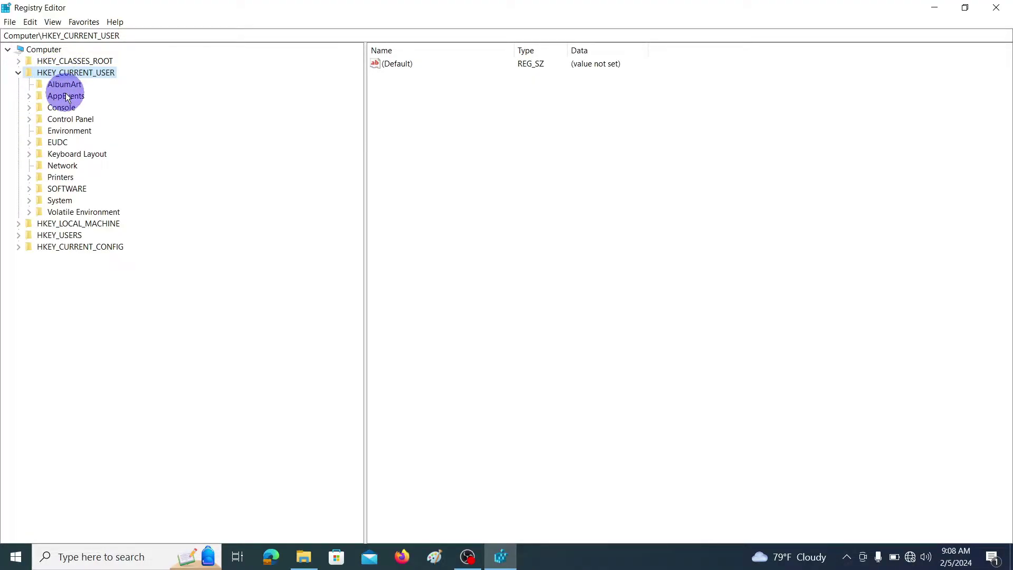
{"action": "left_click", "coordinate": [29, 189]}
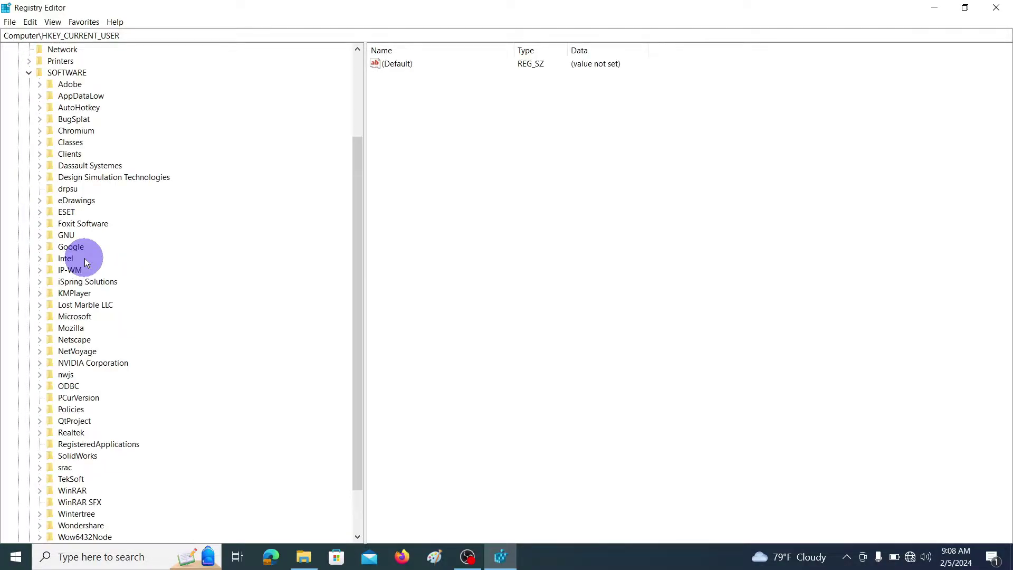
{"action": "left_click", "coordinate": [40, 457]}
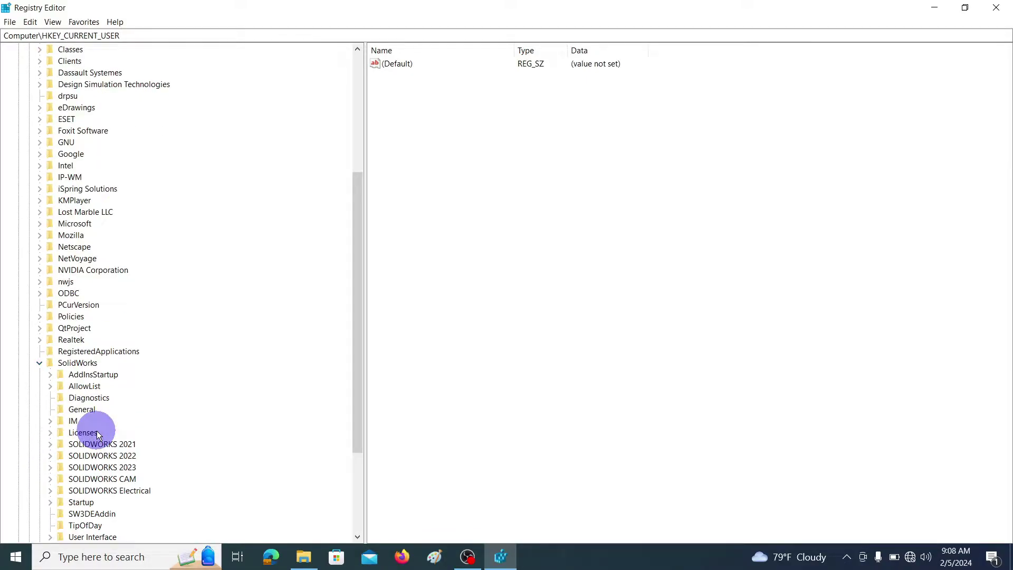
{"action": "scroll", "coordinate": [104, 426], "scroll_direction": "down", "scroll_amount": 4}
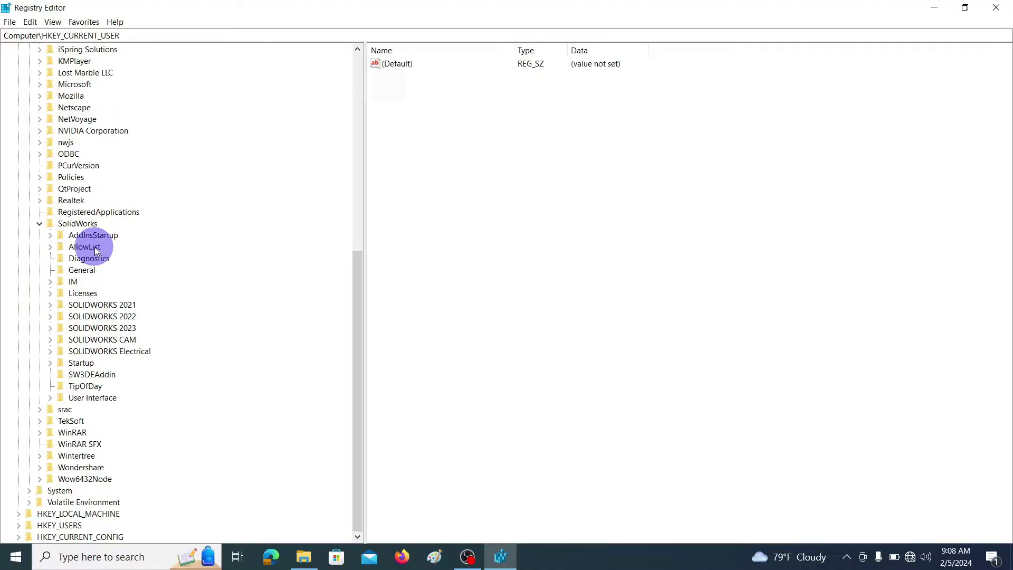
{"action": "left_click", "coordinate": [50, 246]}
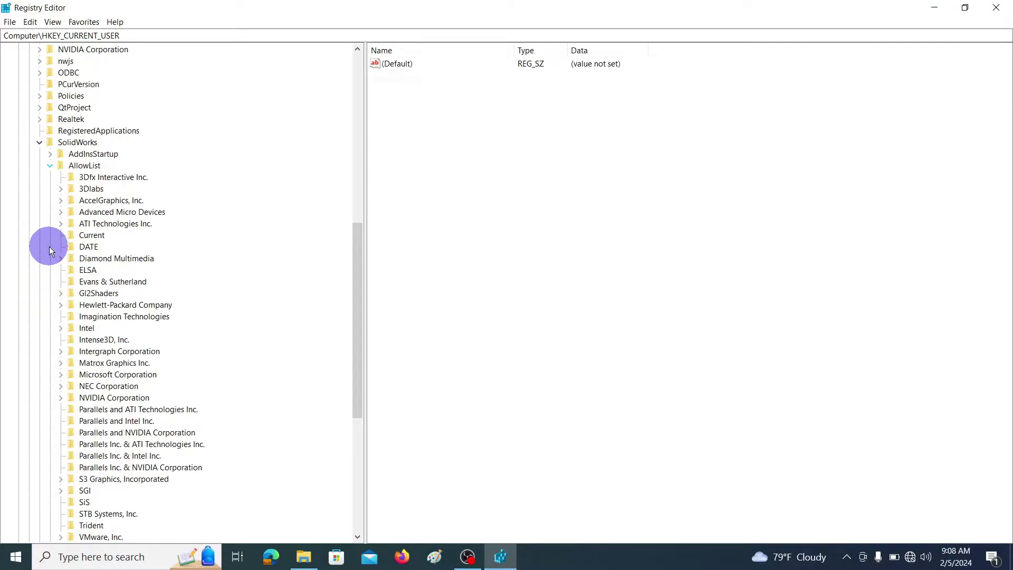
{"action": "scroll", "coordinate": [130, 423], "scroll_direction": "down", "scroll_amount": 1}
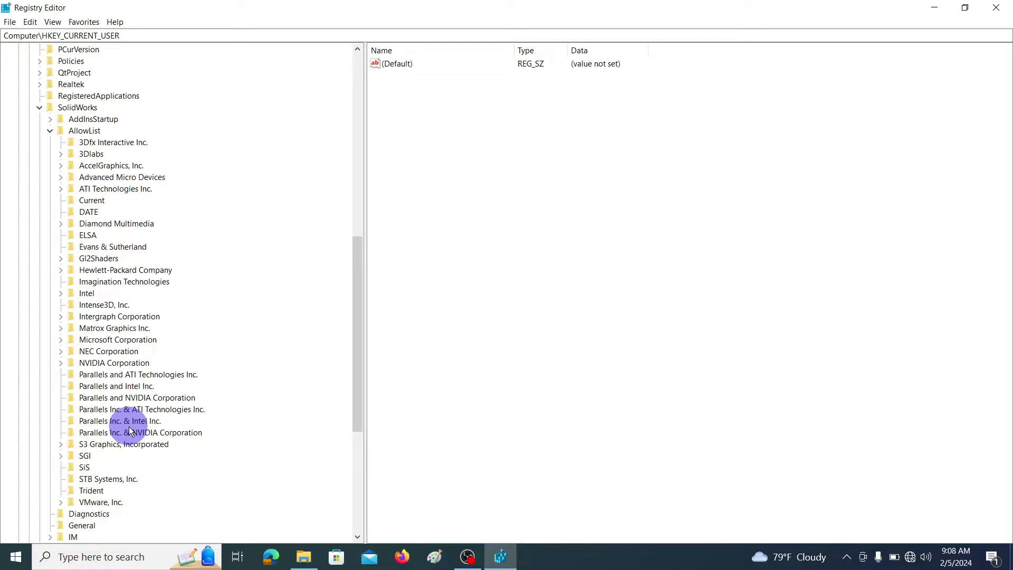
{"action": "left_click", "coordinate": [93, 201]}
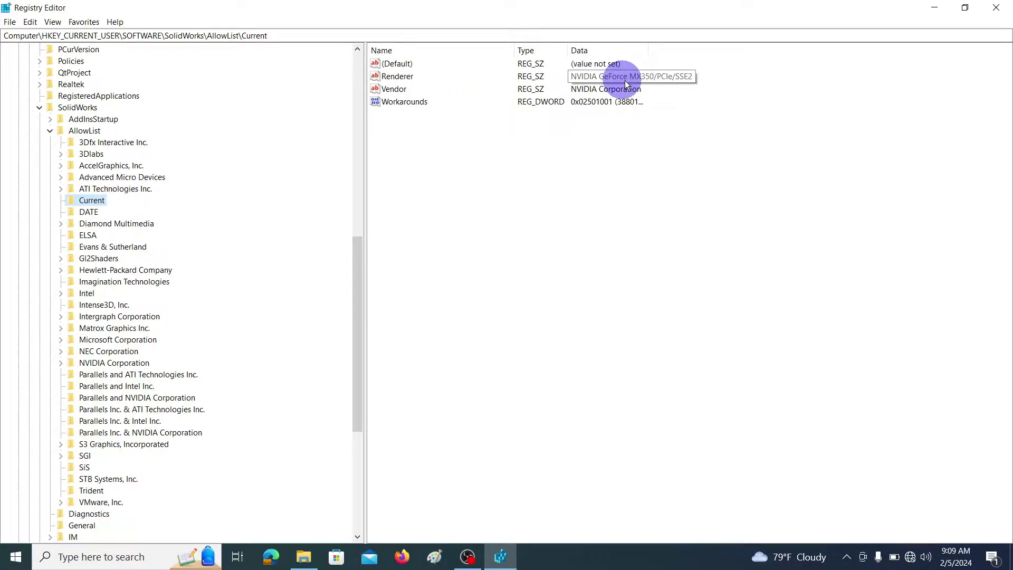
{"action": "double_click", "coordinate": [397, 77]}
{"action": "key", "text": "ctrl+c"}
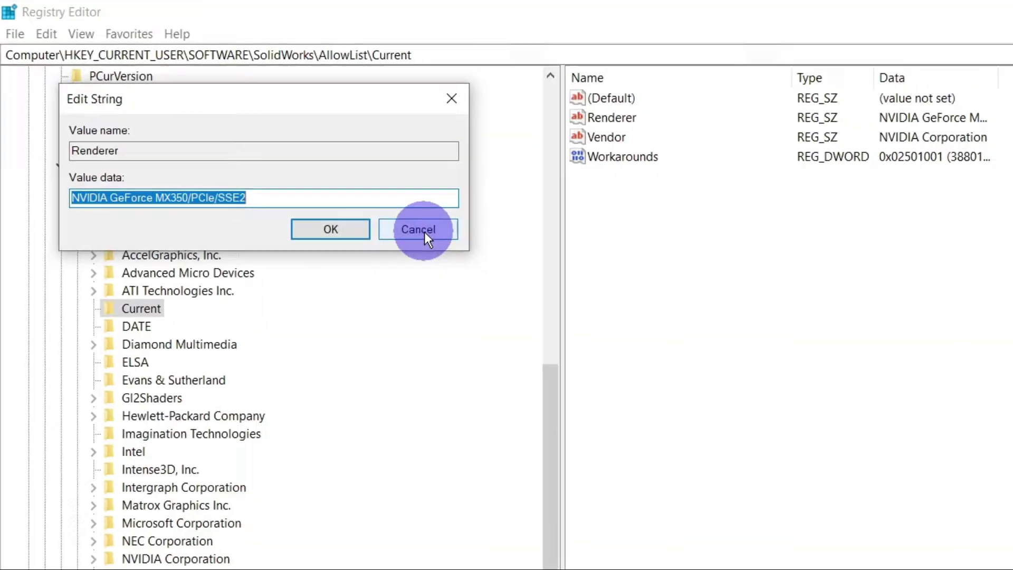
{"action": "left_click", "coordinate": [423, 230]}
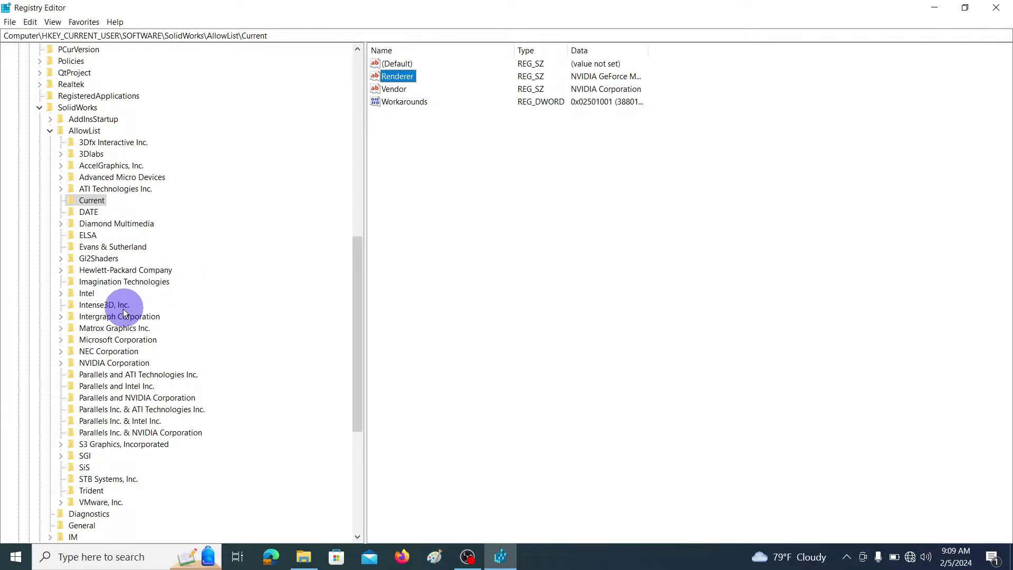
Step: Create a new key under AllowList\Gl2Shaders\NV40
{"action": "scroll", "coordinate": [89, 374], "scroll_direction": "down", "scroll_amount": 1}
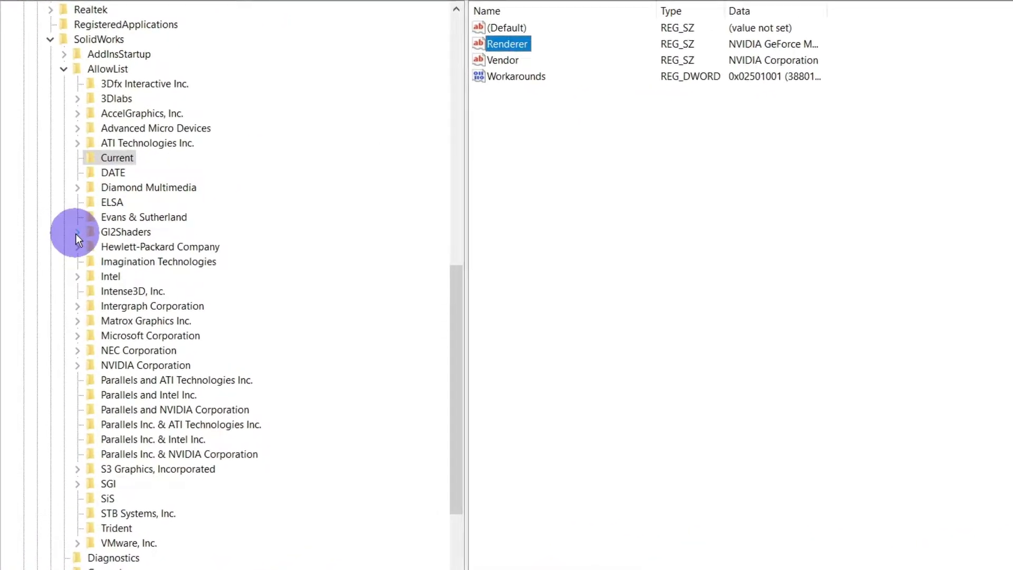
{"action": "left_click", "coordinate": [74, 231]}
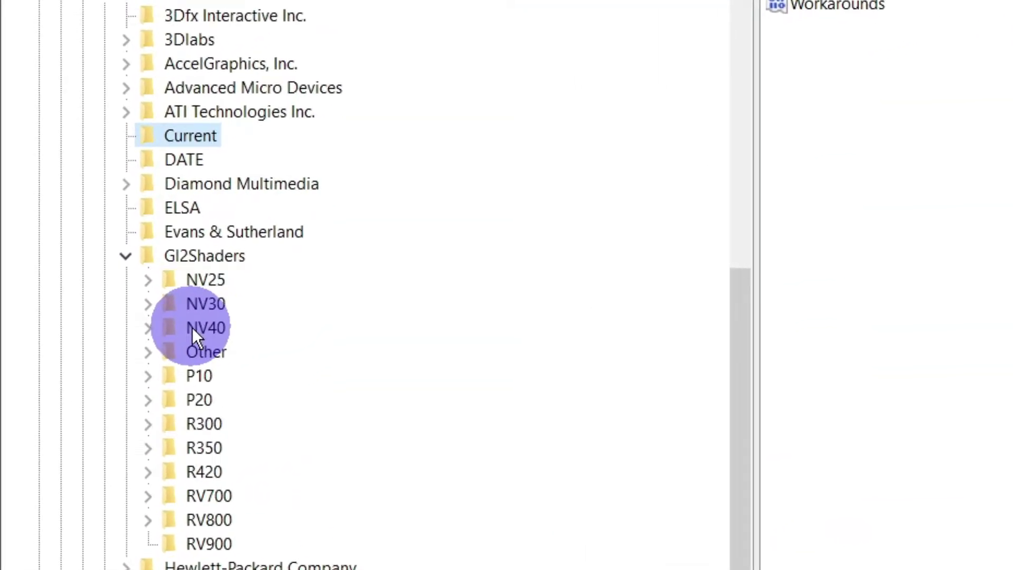
{"action": "right_click", "coordinate": [207, 332]}
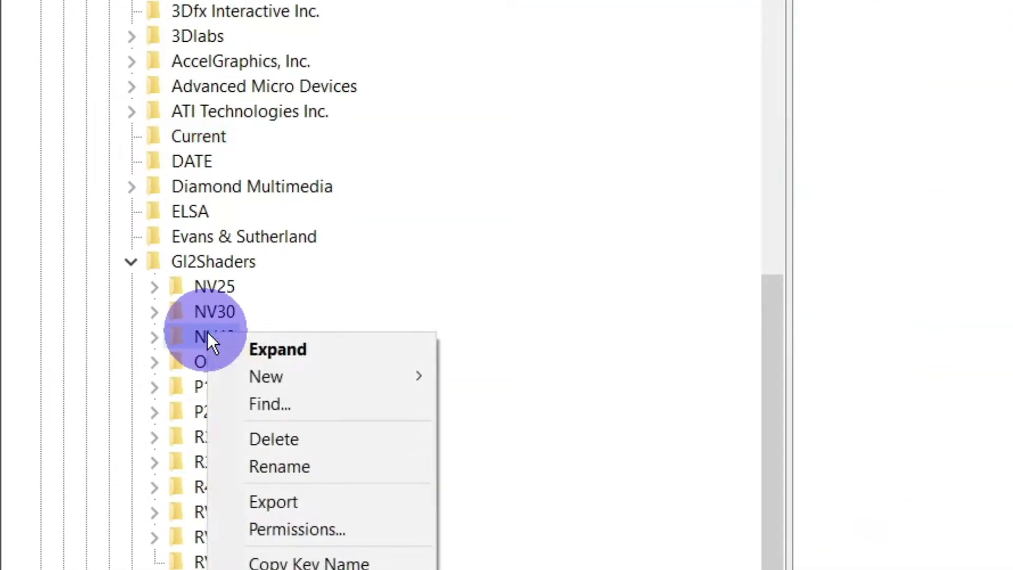
{"action": "mouse_move", "coordinate": [266, 318]}
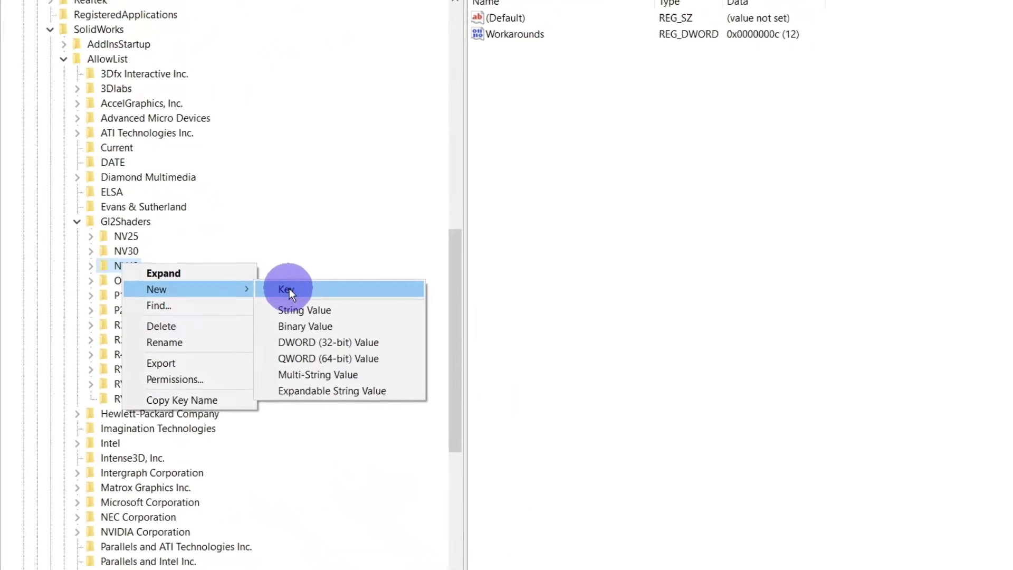
{"action": "left_click", "coordinate": [259, 284]}
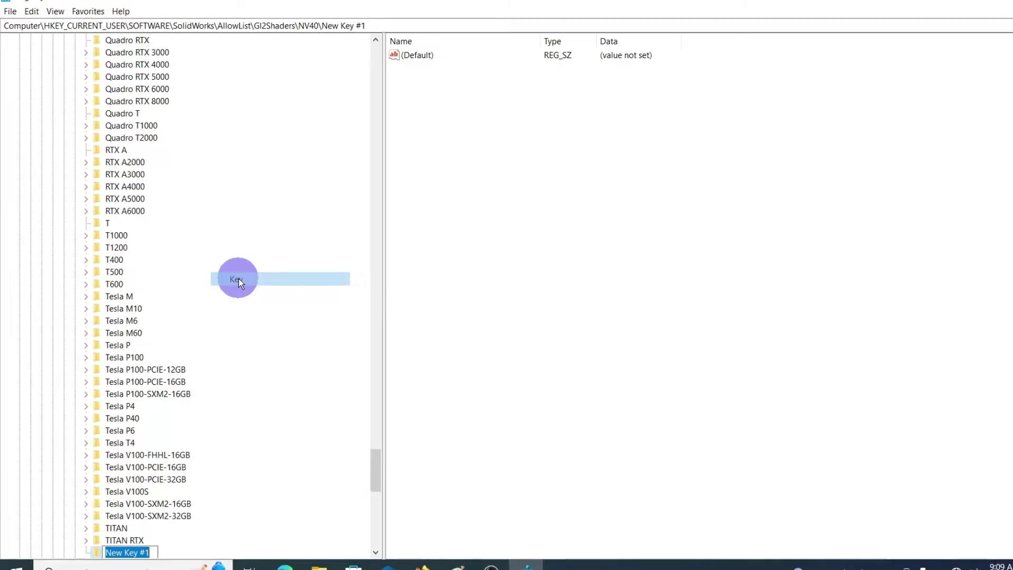
Step: Rename the new key to 'NVIDIA GeForce MX350/PCIe/SSE2'
{"action": "scroll", "coordinate": [255, 420], "scroll_direction": "down", "scroll_amount": 2}
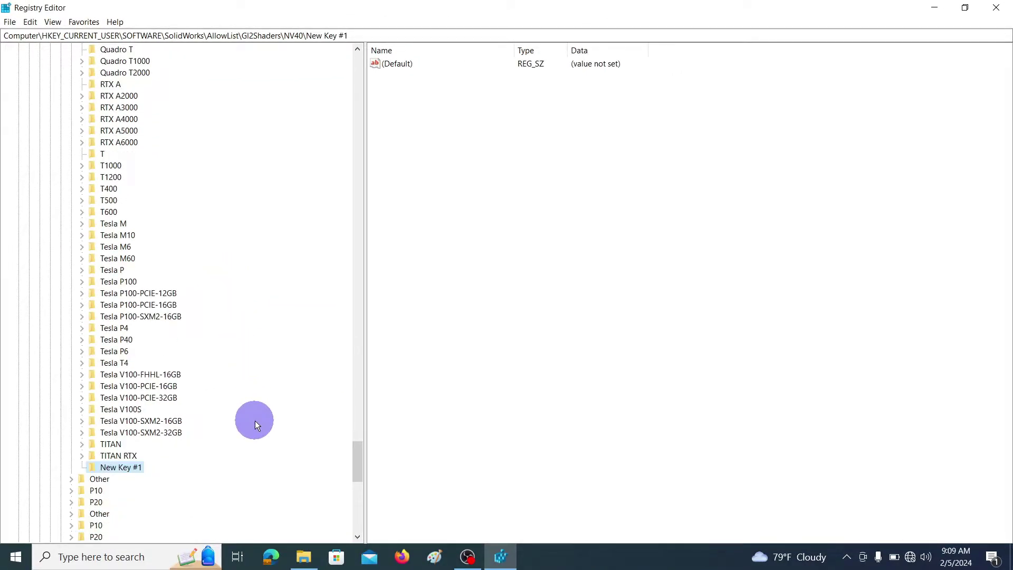
{"action": "right_click", "coordinate": [131, 469]}
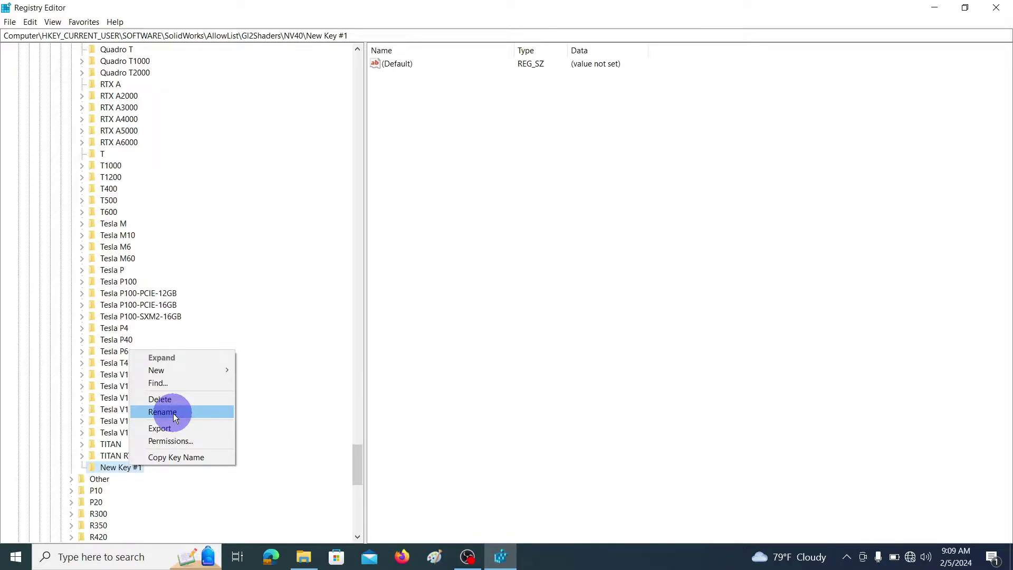
{"action": "left_click", "coordinate": [175, 413]}
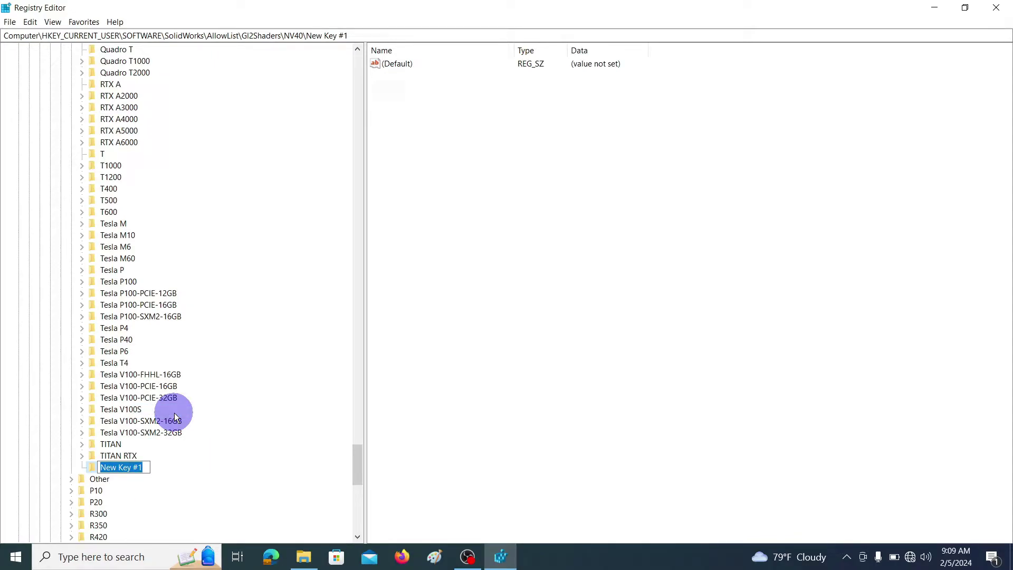
{"action": "key", "text": "ctrl+v"}
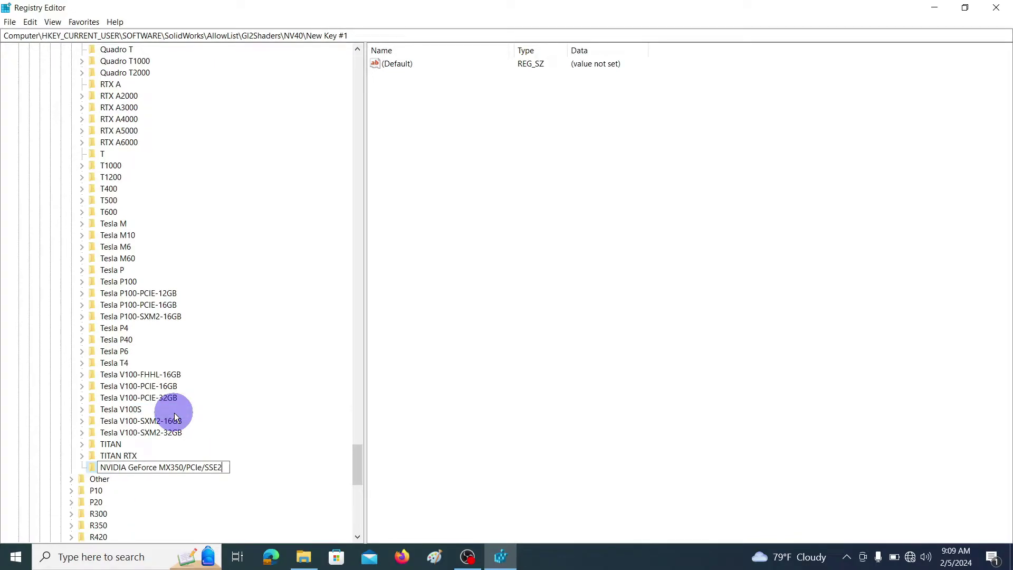
{"action": "left_click", "coordinate": [463, 469]}
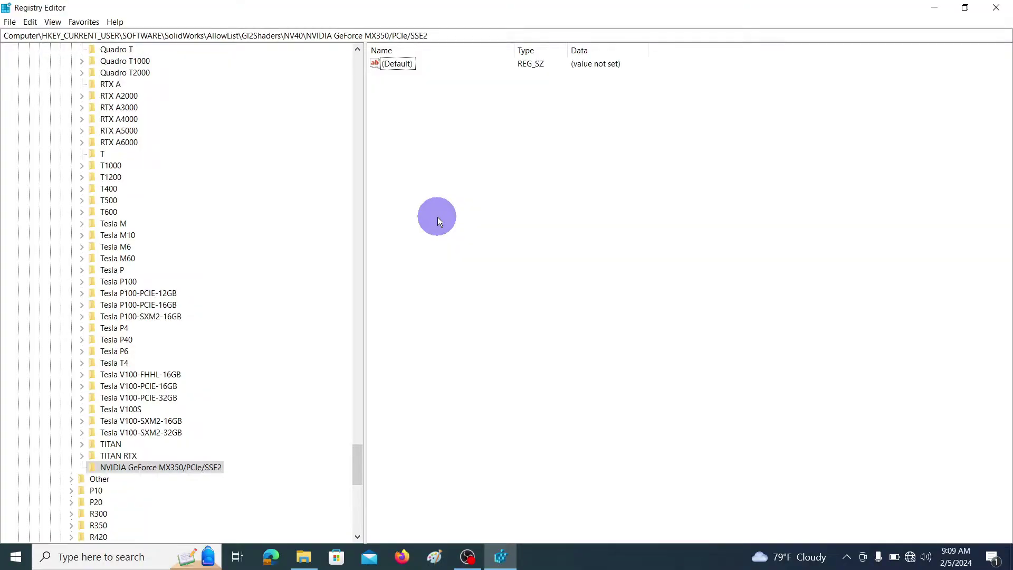
Step: Add a DWORD (32-bit) value named 'Workarounds' to the NVIDIA GeForce MX350 key
{"action": "right_click", "coordinate": [438, 217]}
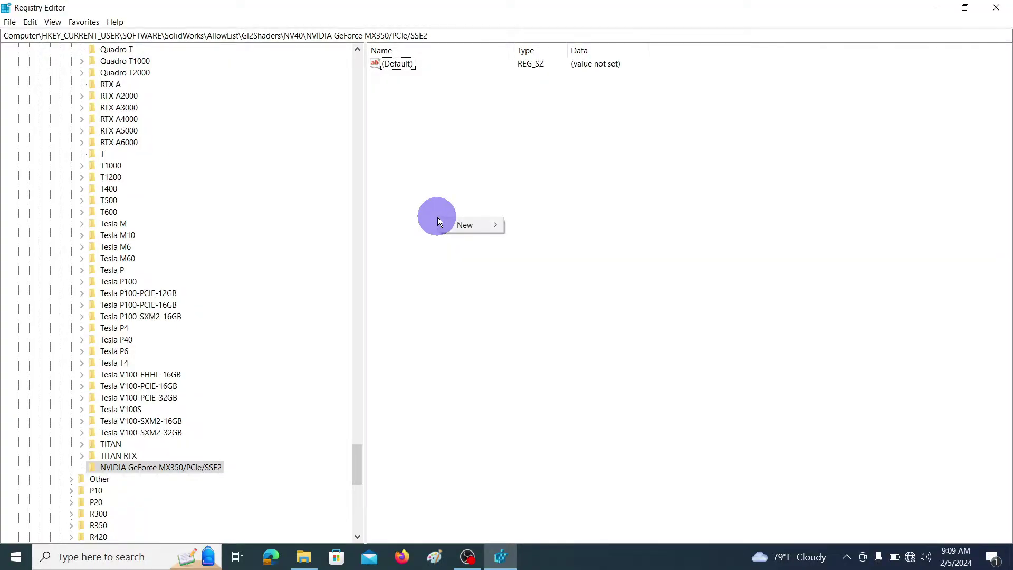
{"action": "mouse_move", "coordinate": [466, 227]}
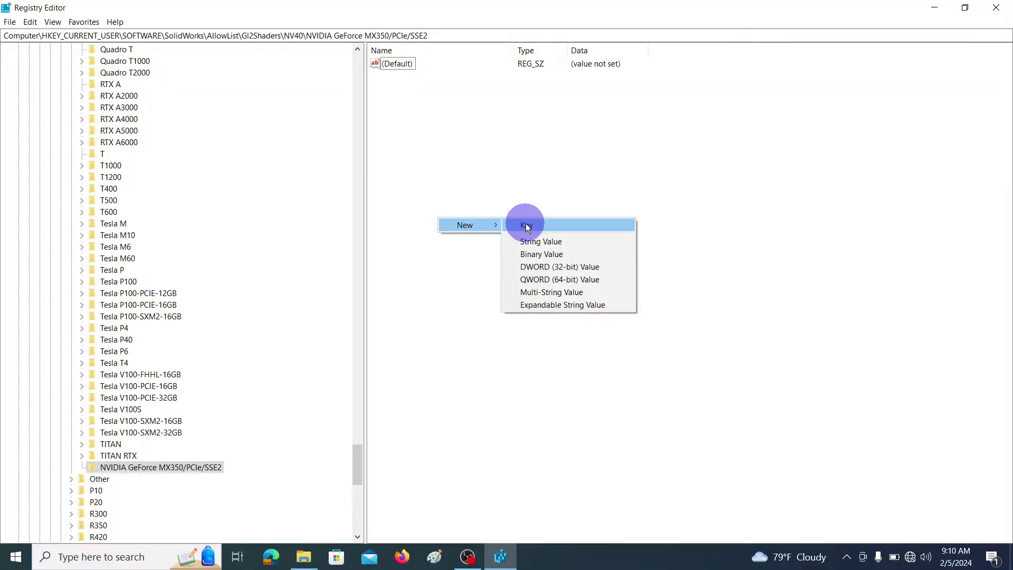
{"action": "left_click", "coordinate": [548, 270]}
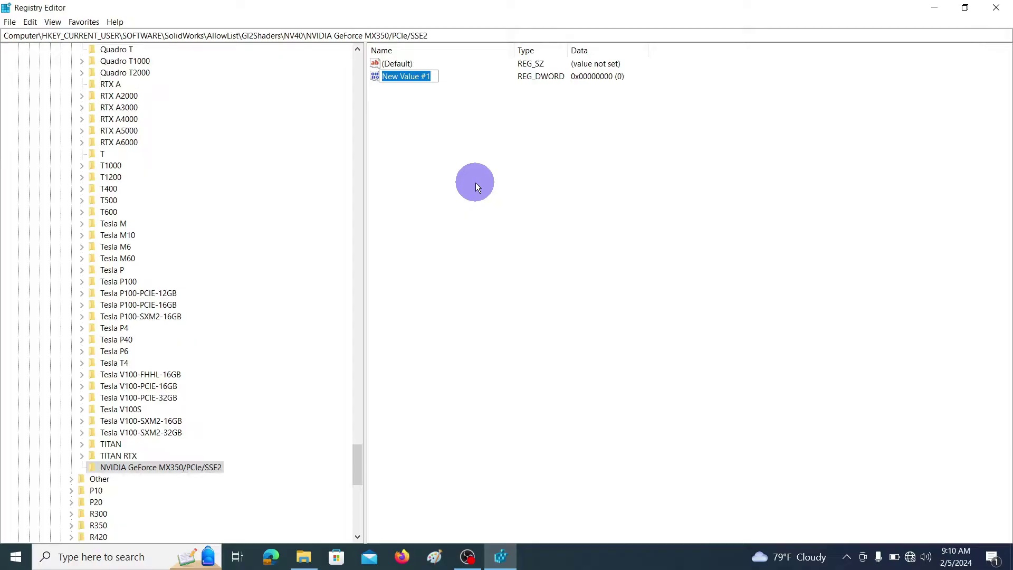
{"action": "type", "text": "Work"}
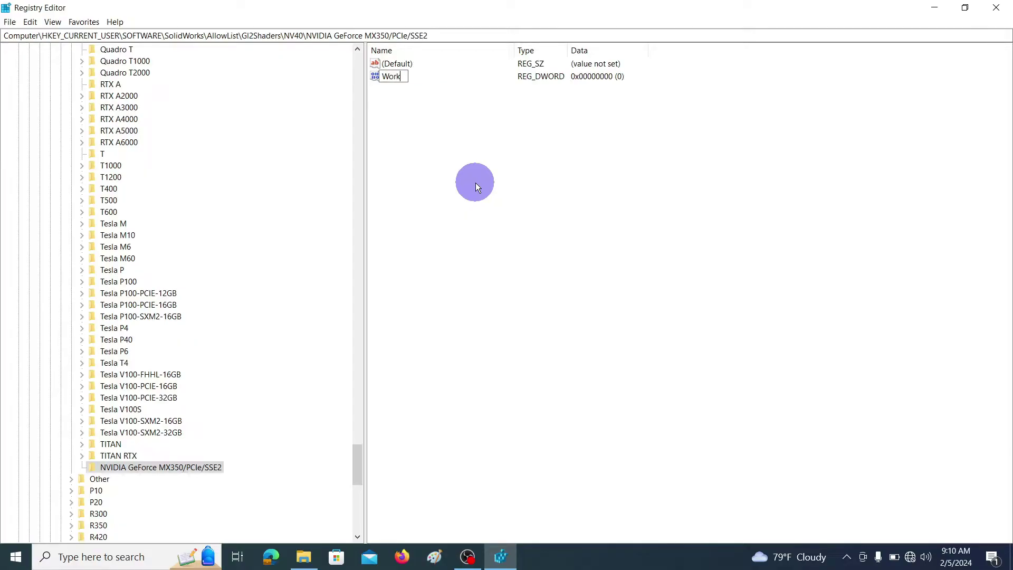
{"action": "type", "text": "arounds"}
{"action": "key", "text": "Return"}
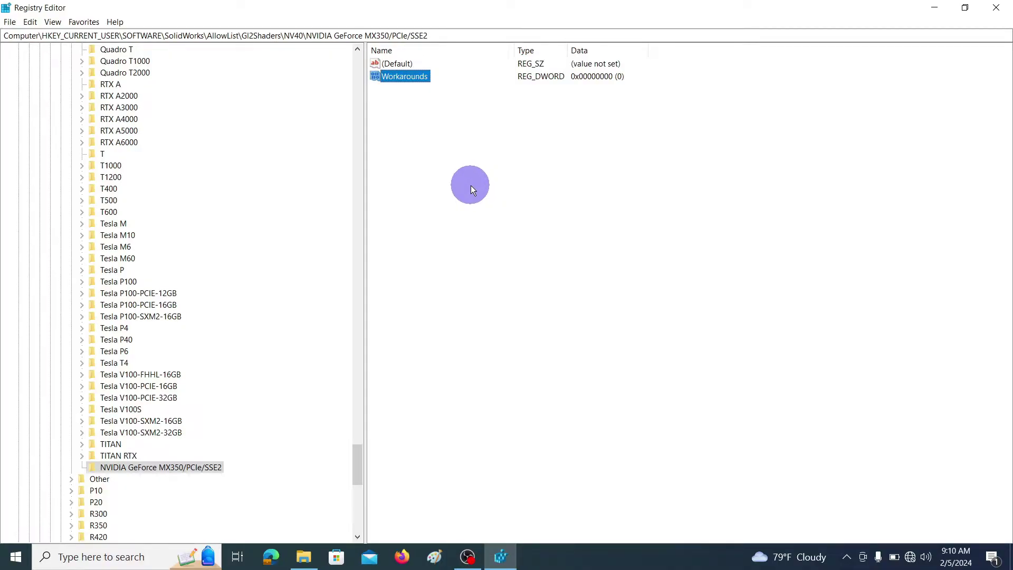
Step: Set Workarounds to hexadecimal 31408 and minimize Registry Editor
{"action": "double_click", "coordinate": [403, 77]}
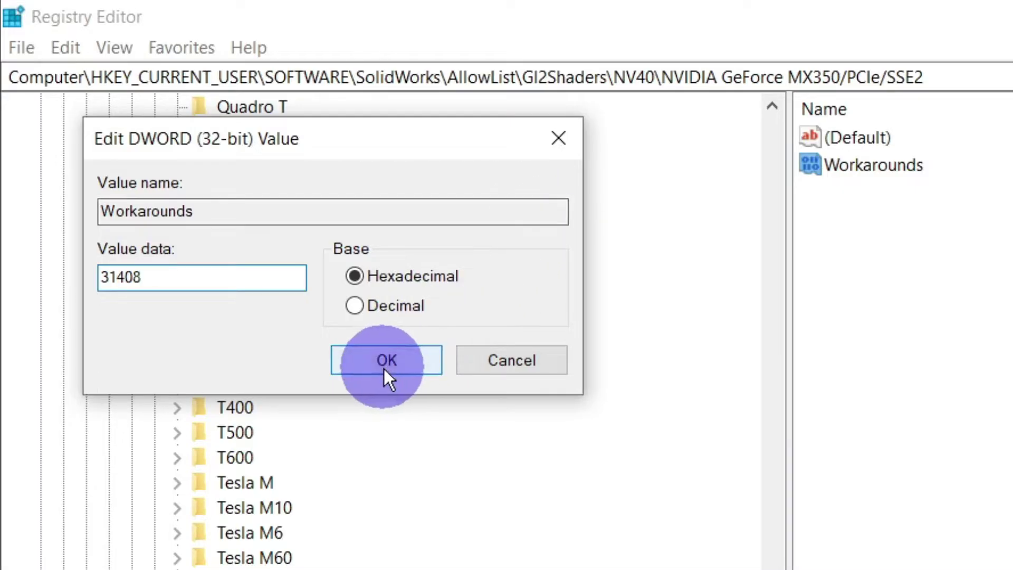
{"action": "left_click", "coordinate": [385, 363]}
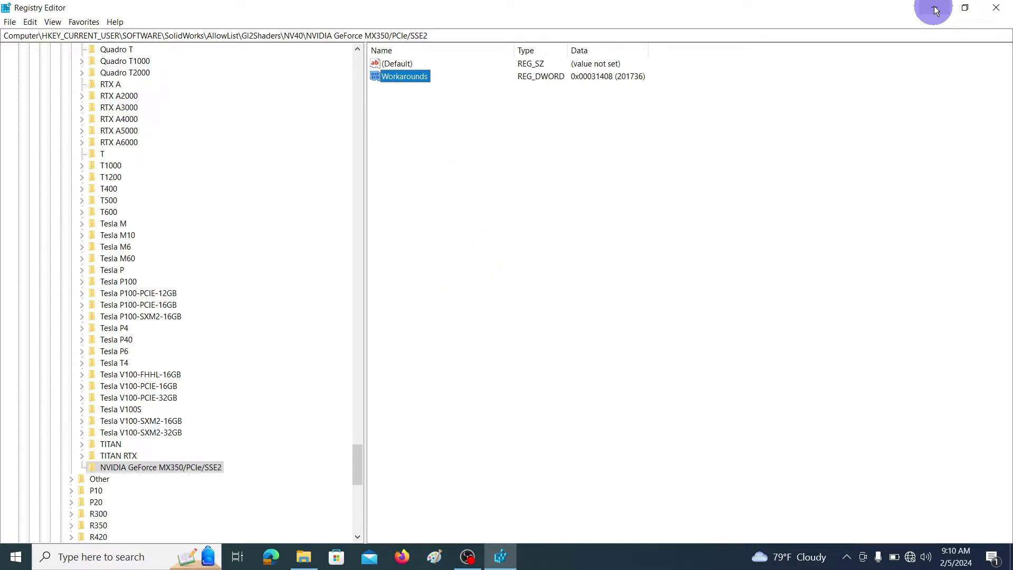
{"action": "left_click", "coordinate": [935, 11]}
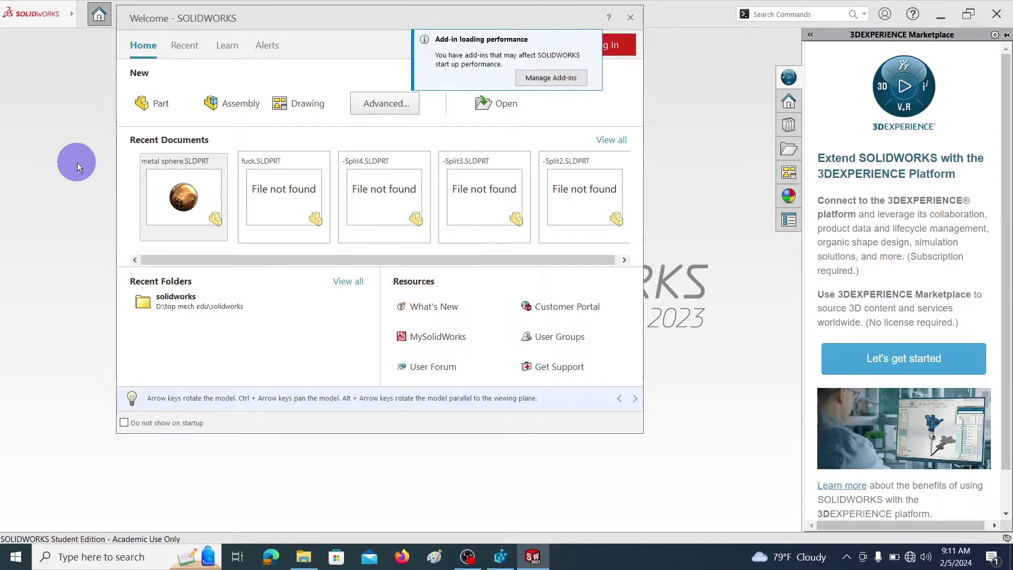
Step: Open the recent metal sphere part and orbit it to view the reflections
{"action": "left_click", "coordinate": [182, 195]}
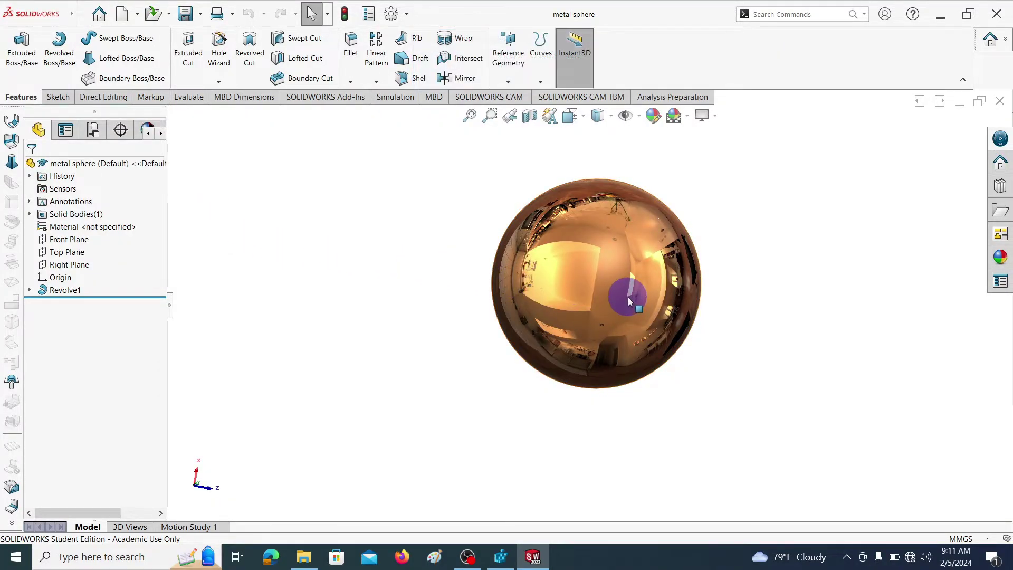
{"action": "scroll", "coordinate": [626, 293], "scroll_direction": "up", "scroll_amount": 3}
{"action": "scroll", "coordinate": [588, 305], "scroll_direction": "down", "scroll_amount": 5}
{"action": "left_click_drag", "start_coordinate": [587, 302], "coordinate": [733, 141]}
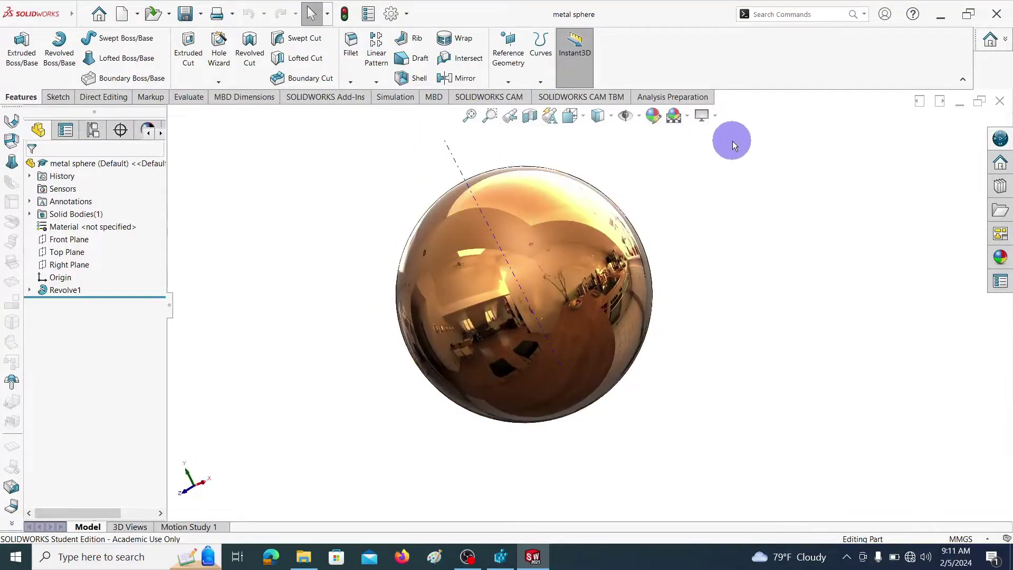
Step: Turn on RealView Graphics from View > Display
{"action": "left_click", "coordinate": [717, 115]}
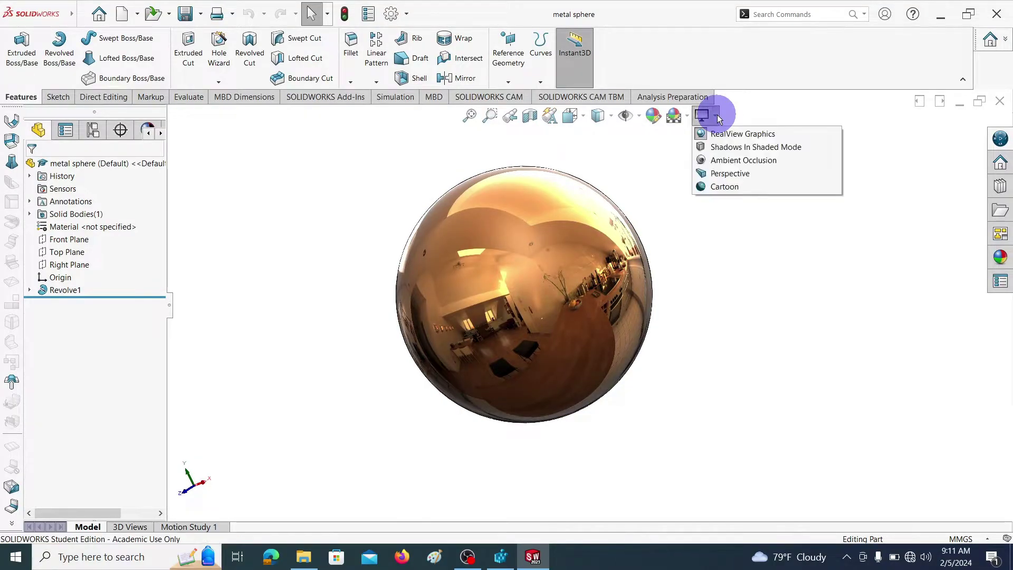
{"action": "left_click", "coordinate": [82, 14]}
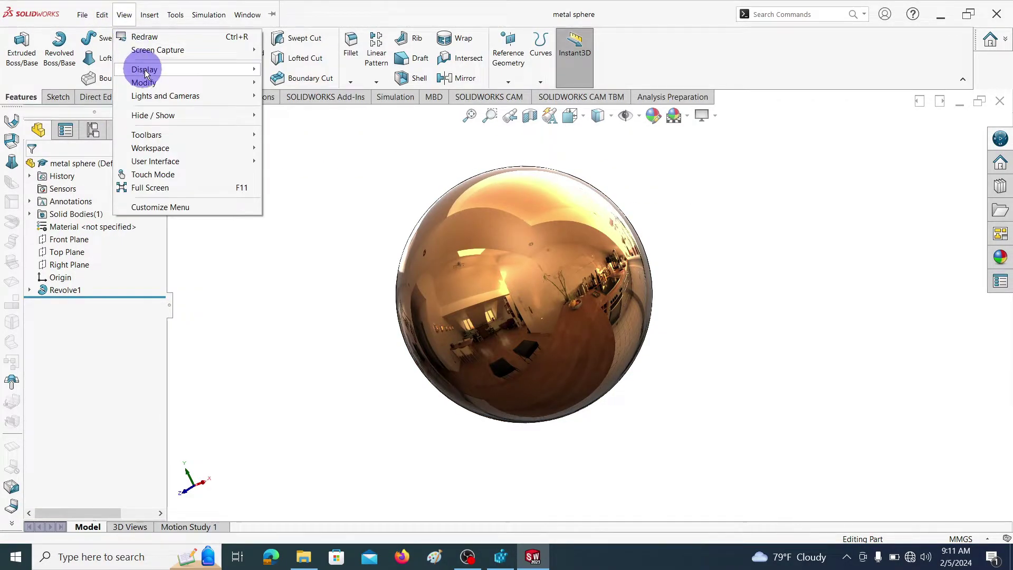
{"action": "mouse_move", "coordinate": [146, 74]}
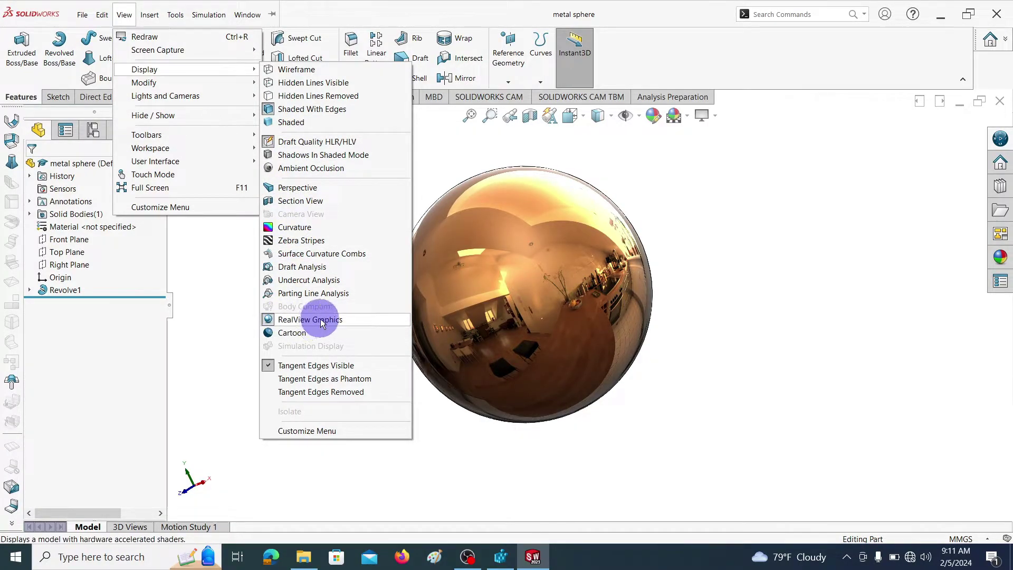
{"action": "left_click", "coordinate": [232, 335]}
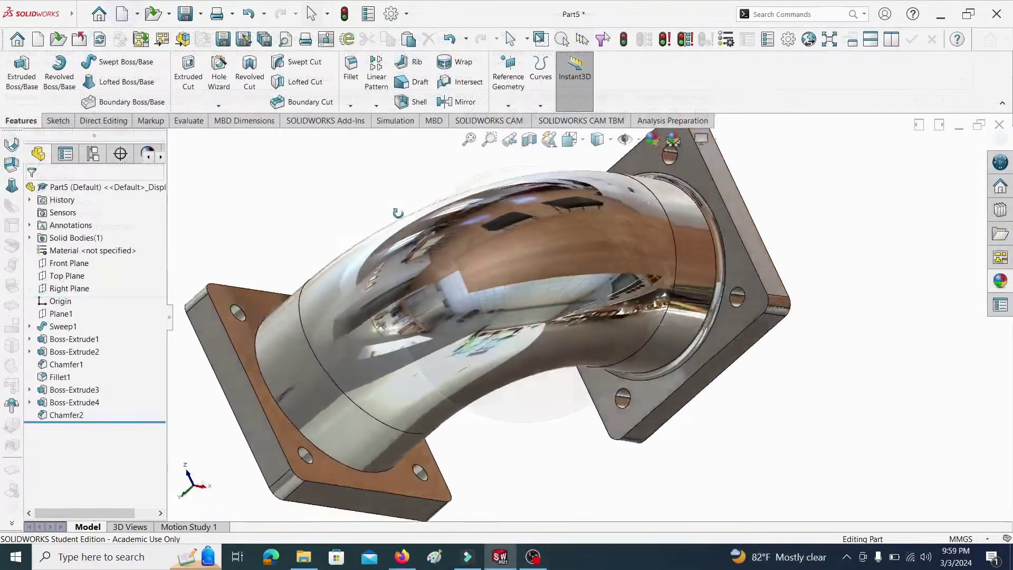
{"action": "left_click_drag", "start_coordinate": [398, 213], "coordinate": [567, 147]}
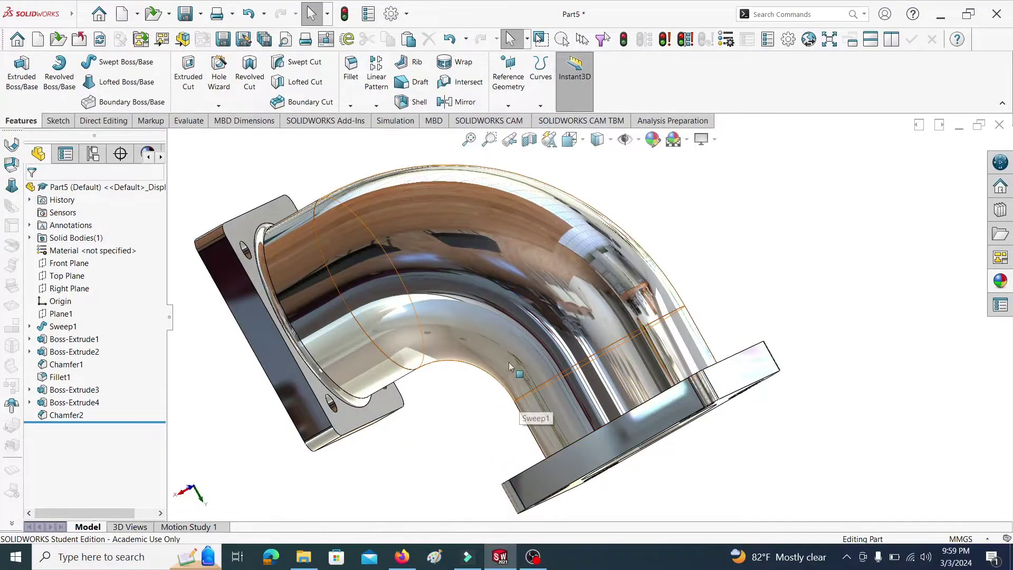
{"action": "left_click_drag", "start_coordinate": [481, 341], "coordinate": [298, 404]}
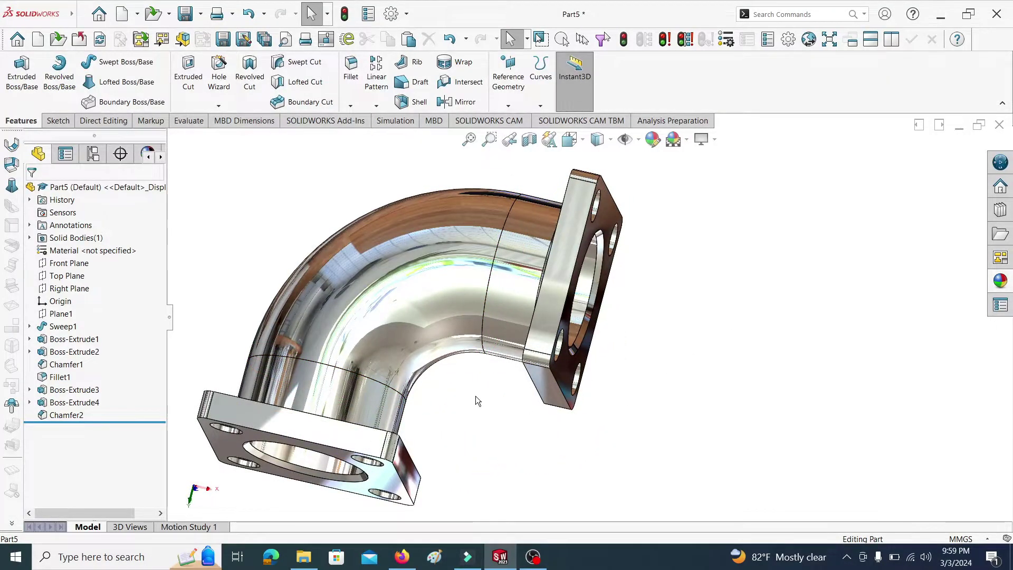
{"action": "left_click_drag", "start_coordinate": [475, 403], "coordinate": [430, 470]}
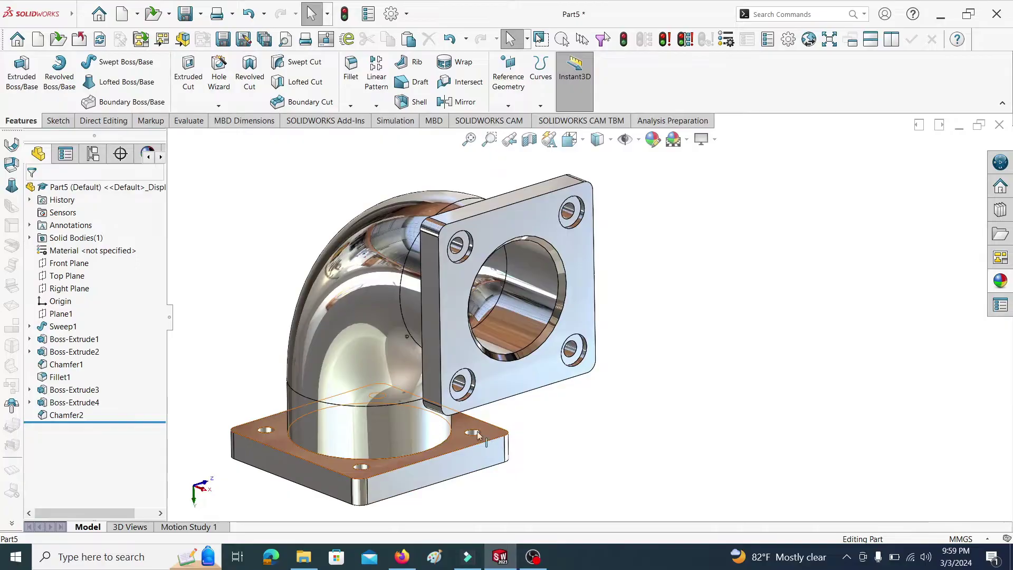
{"action": "scroll", "coordinate": [477, 434], "scroll_direction": "down", "scroll_amount": 3}
{"action": "scroll", "coordinate": [539, 378], "scroll_direction": "up", "scroll_amount": 8}
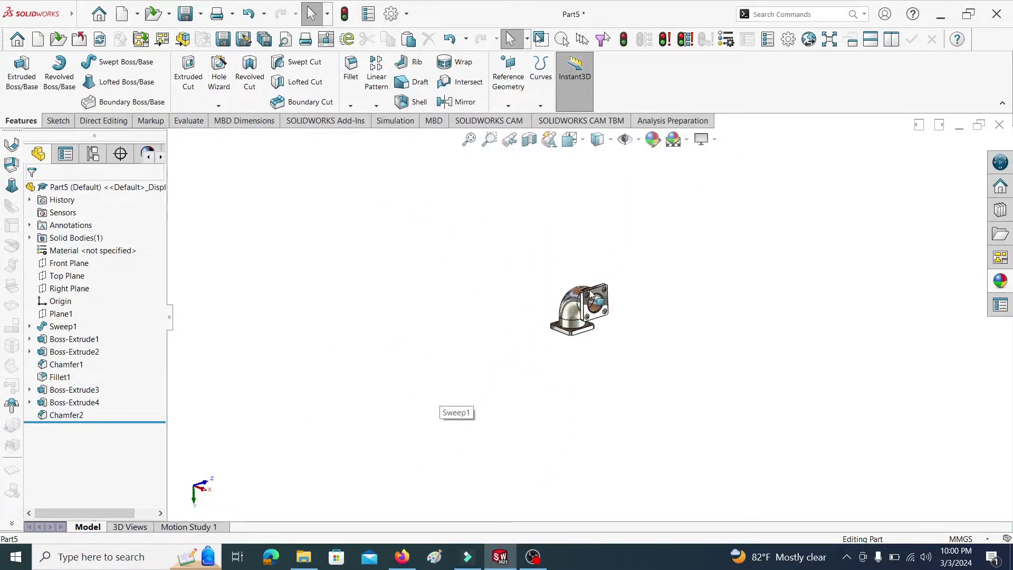
{"action": "scroll", "coordinate": [592, 304], "scroll_direction": "down", "scroll_amount": 10}
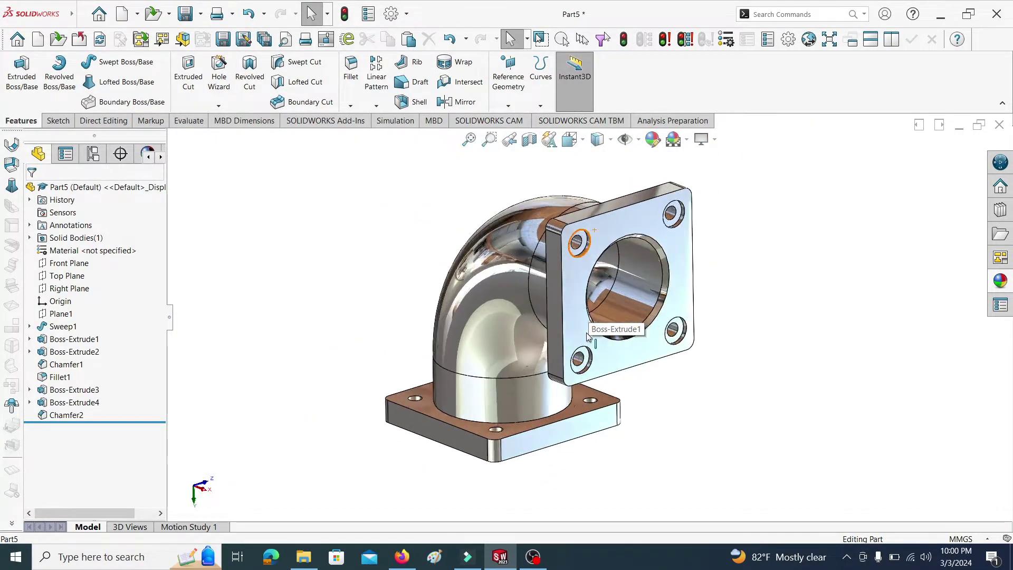
{"action": "left_click_drag", "start_coordinate": [603, 352], "coordinate": [749, 348]}
{"action": "key", "text": "Escape"}
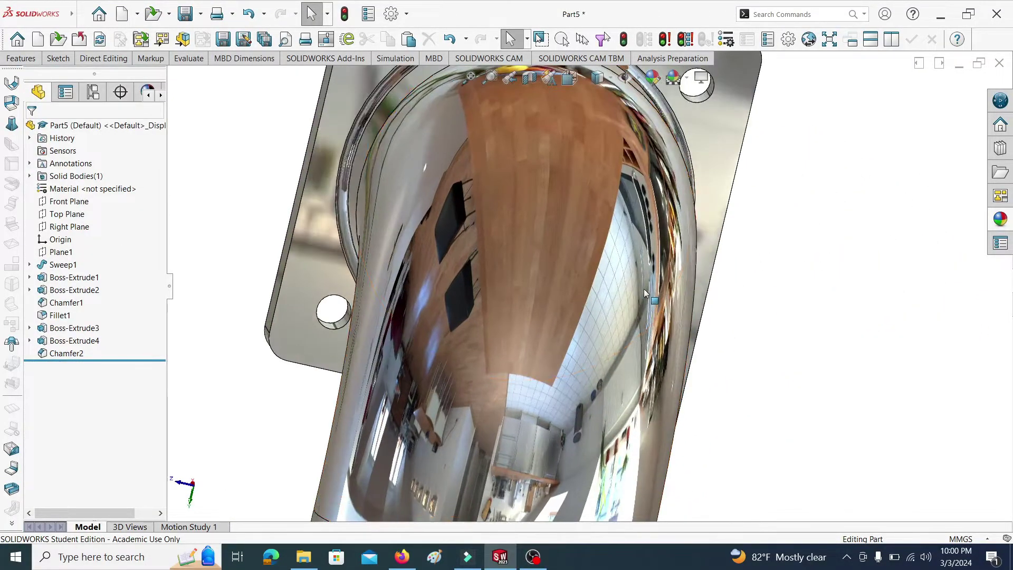
{"action": "scroll", "coordinate": [644, 289], "scroll_direction": "up", "scroll_amount": 5}
{"action": "left_click_drag", "start_coordinate": [477, 280], "coordinate": [607, 259]}
{"action": "scroll", "coordinate": [587, 375], "scroll_direction": "up", "scroll_amount": 2}
{"action": "left_click_drag", "start_coordinate": [584, 371], "coordinate": [536, 443]}
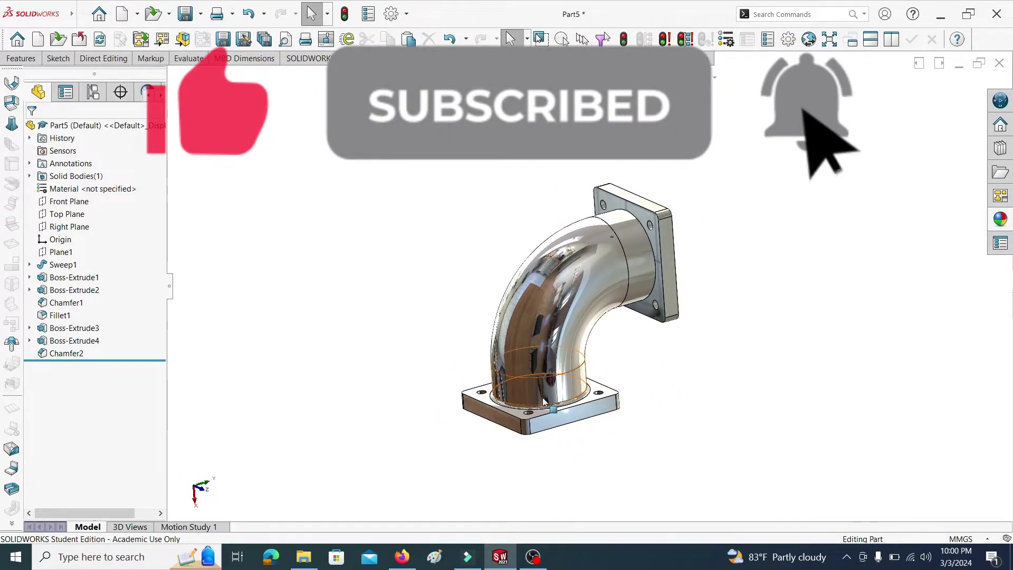
{"action": "scroll", "coordinate": [543, 402], "scroll_direction": "down", "scroll_amount": 2}
{"action": "left_click_drag", "start_coordinate": [544, 402], "coordinate": [523, 95]}
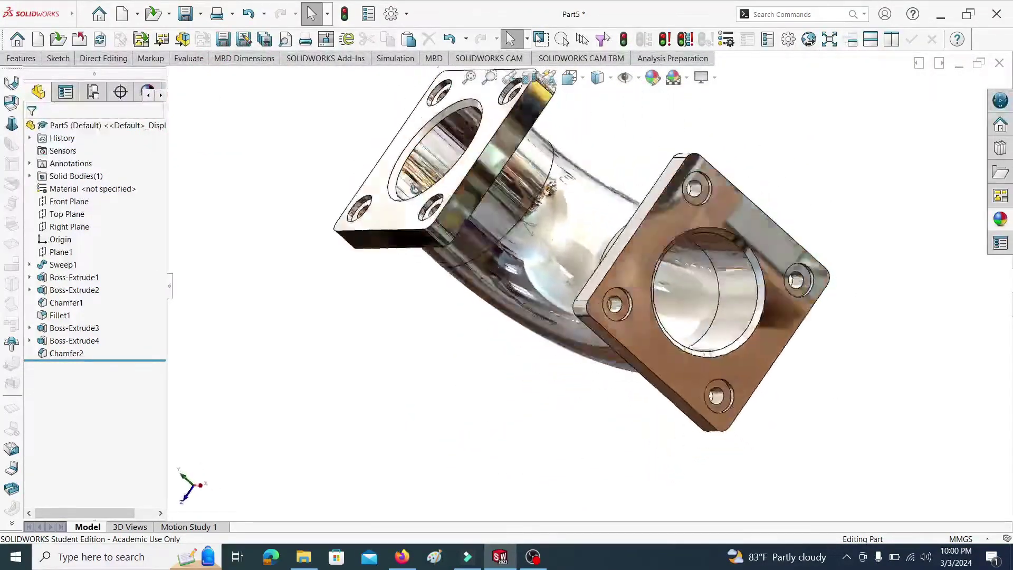